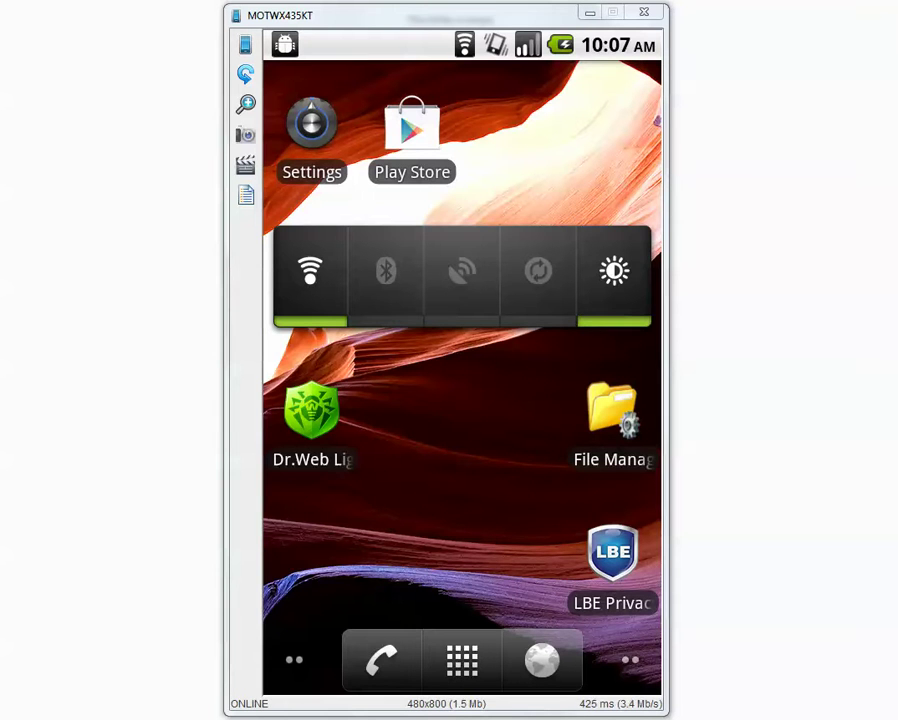
Open File Manager to check for the SD card, then exit back to the home screen
{"action": "left_click", "coordinate": [612, 415]}
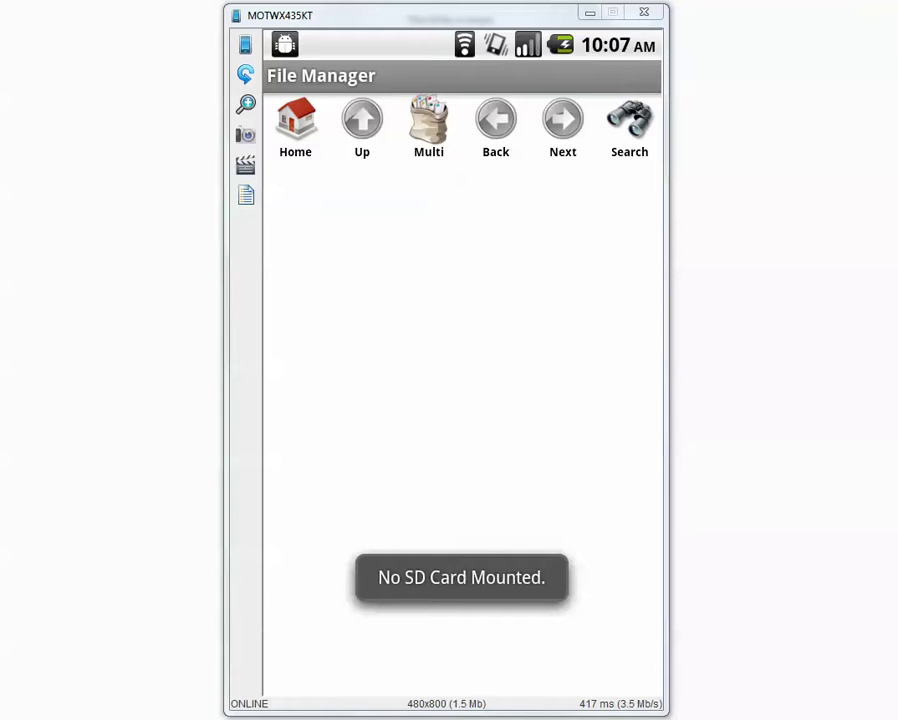
{"action": "key", "text": "Escape"}
{"action": "key", "text": "Escape"}
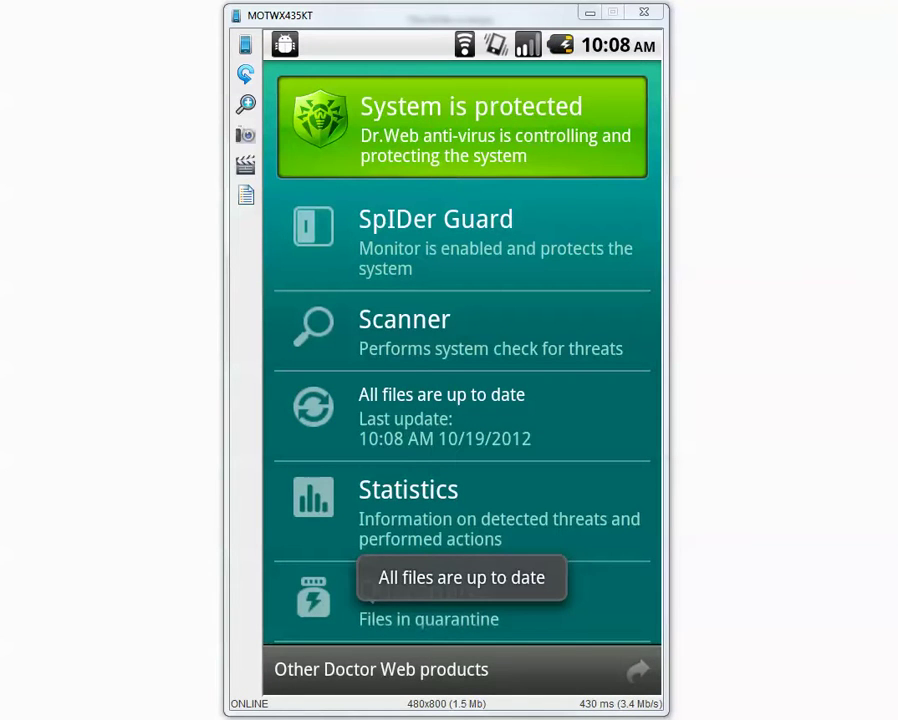
{"action": "key", "text": "Menu"}
{"action": "key", "text": "Down"}
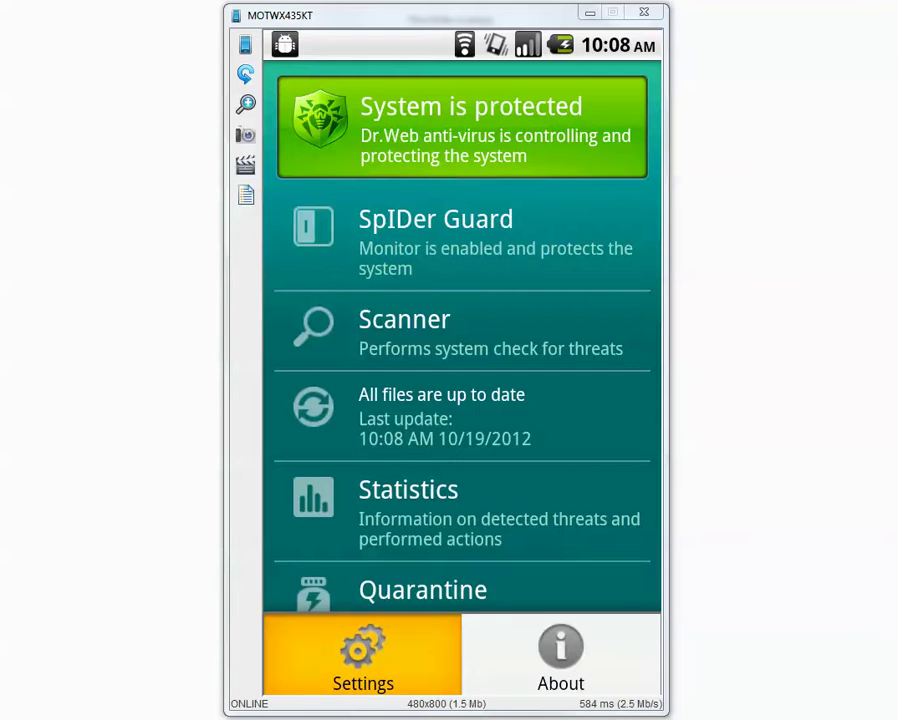
{"action": "key", "text": "Return"}
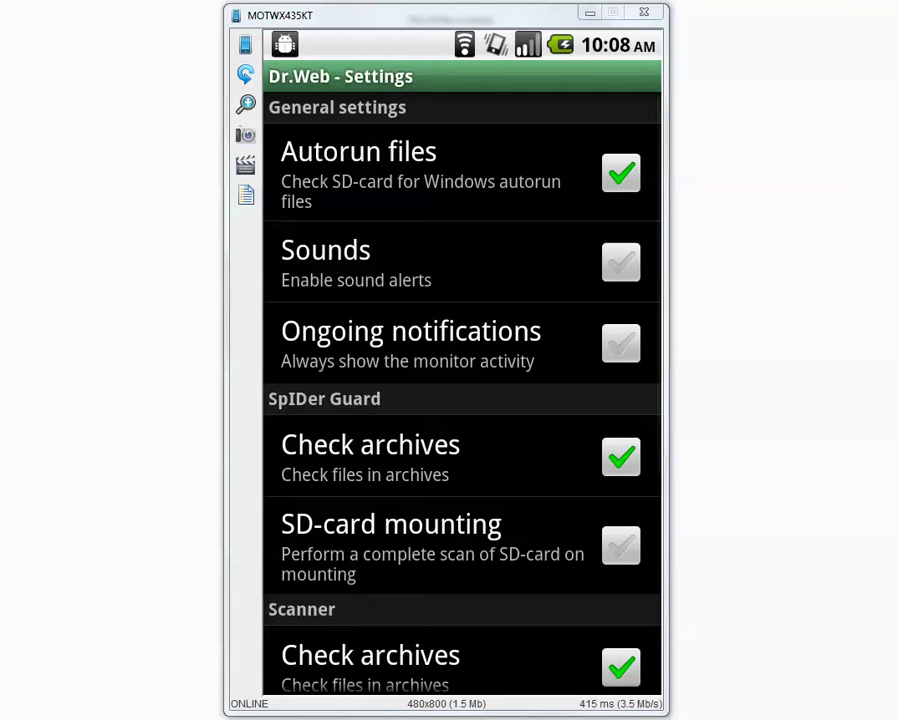
{"action": "scroll", "coordinate": [460, 400], "scroll_direction": "down", "scroll_amount": 3}
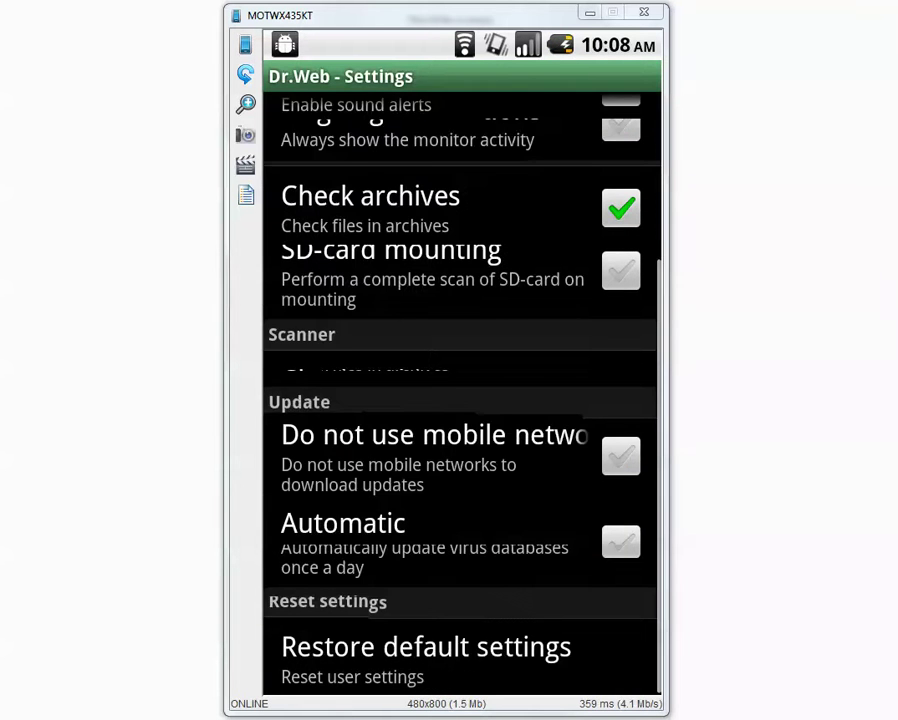
{"action": "scroll", "coordinate": [460, 400], "scroll_direction": "down", "scroll_amount": 3}
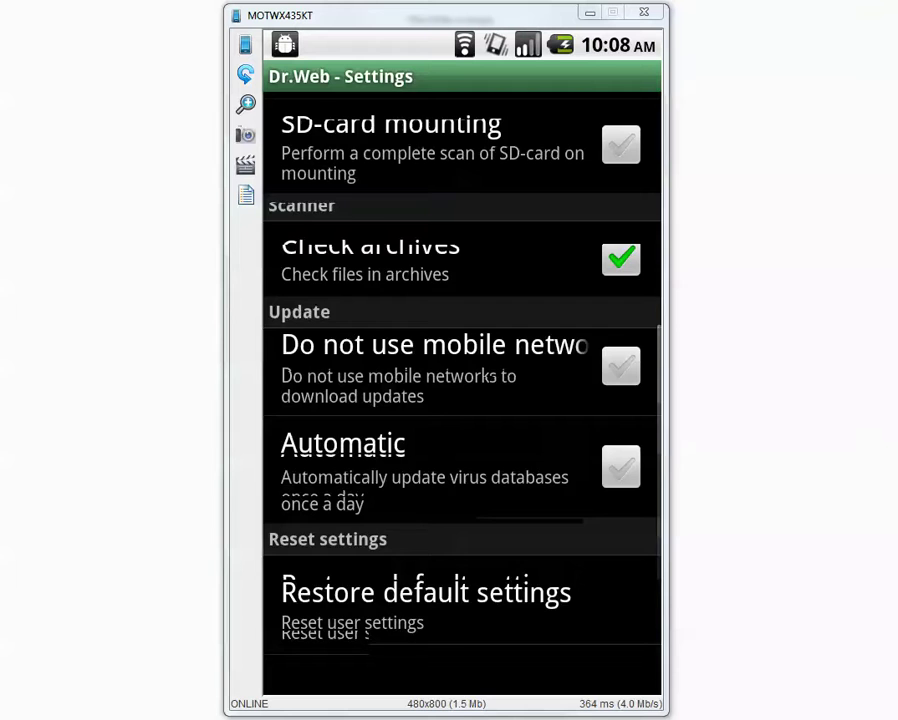
{"action": "key", "text": "Escape"}
{"action": "key", "text": "Escape"}
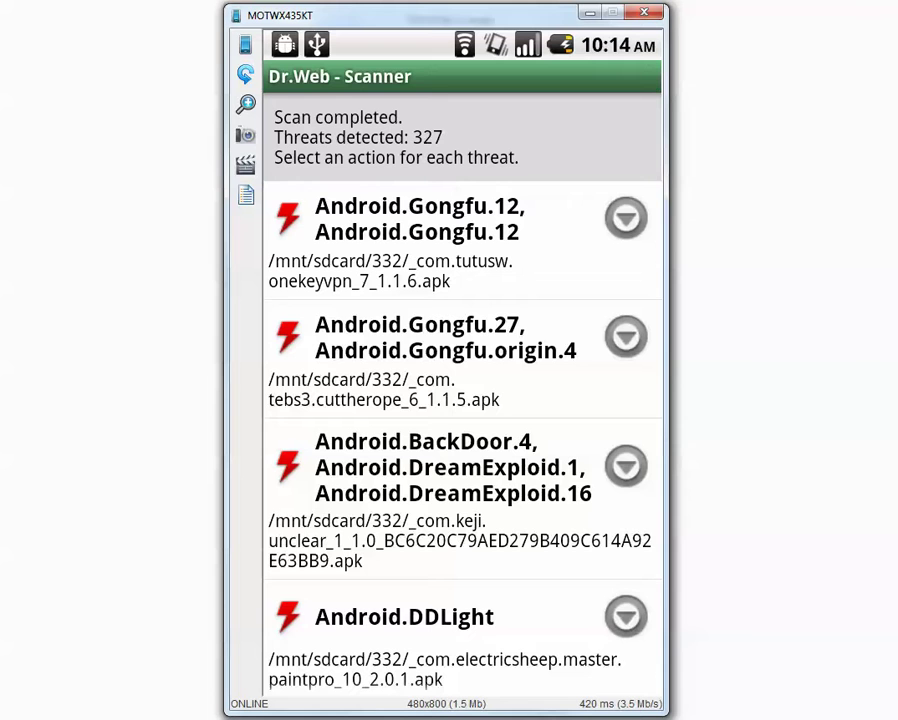
Delete the Android.Gongfu.12 and Android.Gongfu.27 threat files from the scan results
{"action": "left_click", "coordinate": [420, 235]}
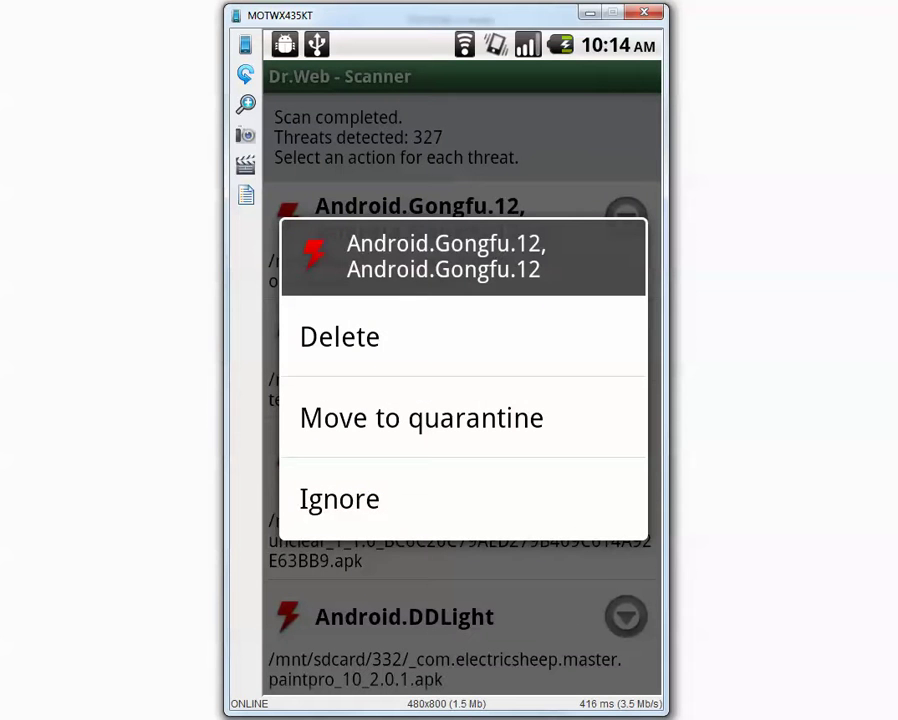
{"action": "left_click", "coordinate": [340, 337]}
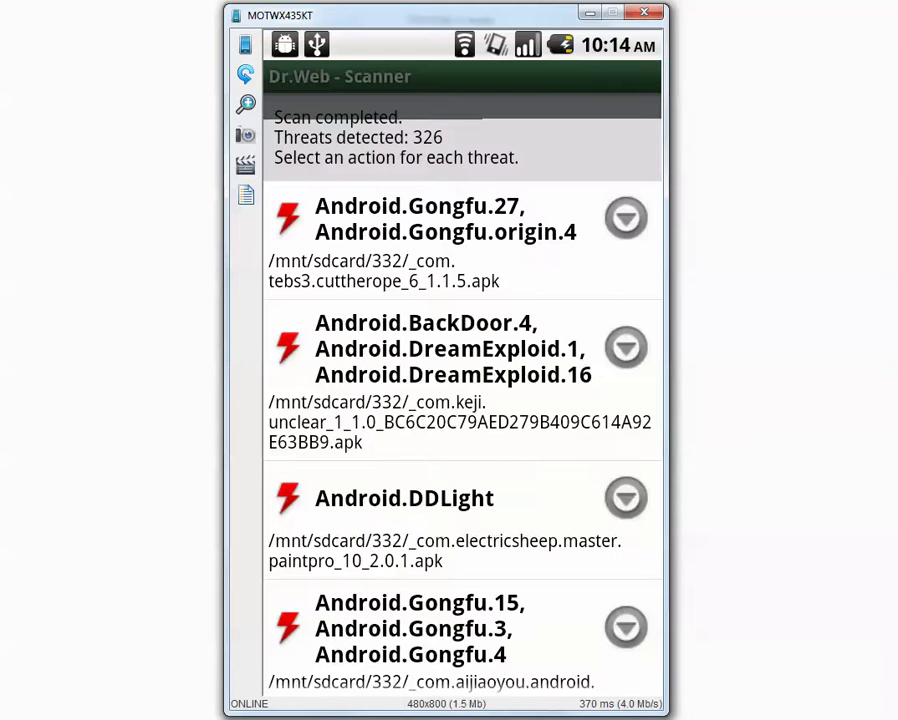
{"action": "left_click", "coordinate": [420, 235]}
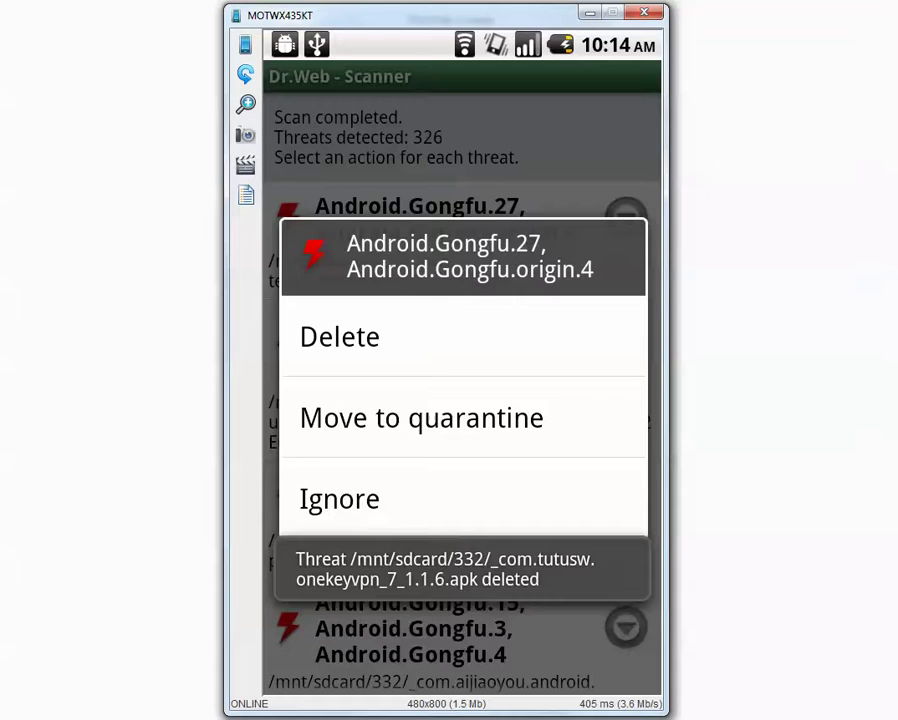
{"action": "left_click", "coordinate": [340, 337]}
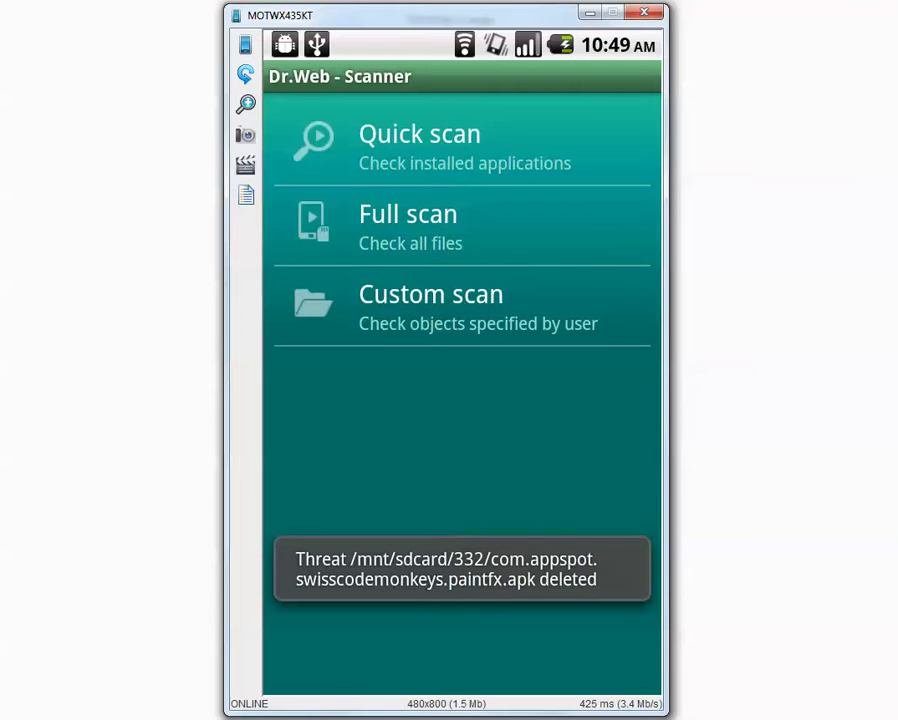
Leave the scanner for home, go to the SD card's top folder and open the 332 folder
{"action": "key", "text": "Home"}
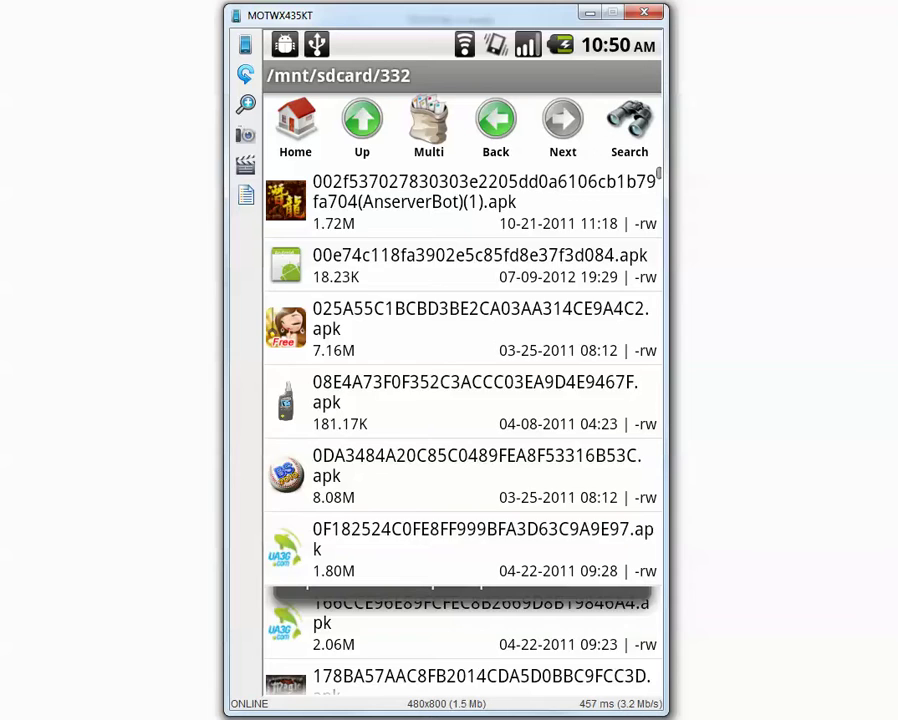
{"action": "key", "text": "Escape"}
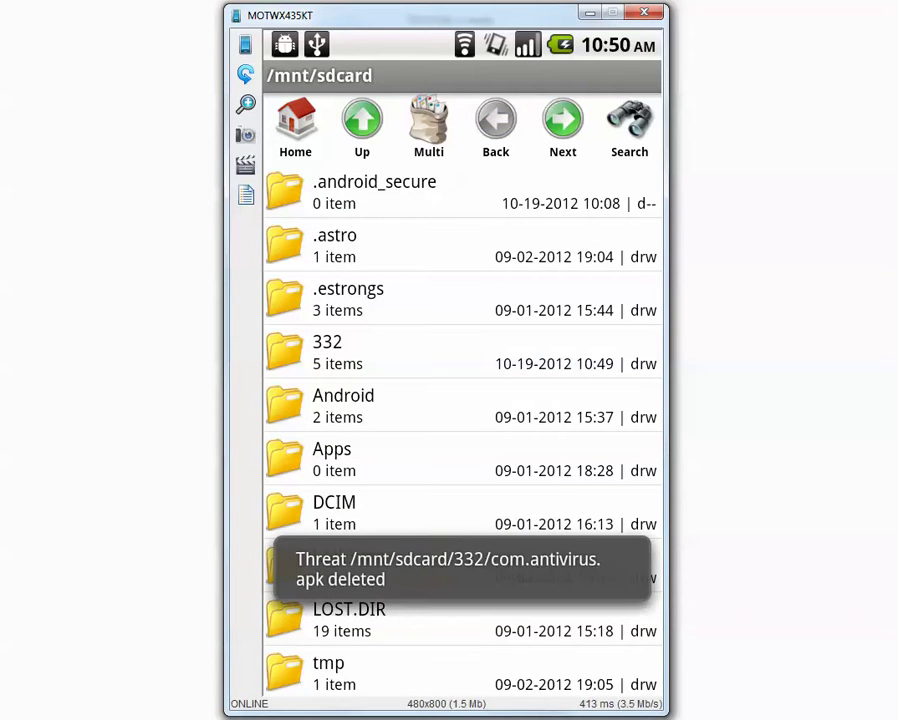
{"action": "key", "text": "Return"}
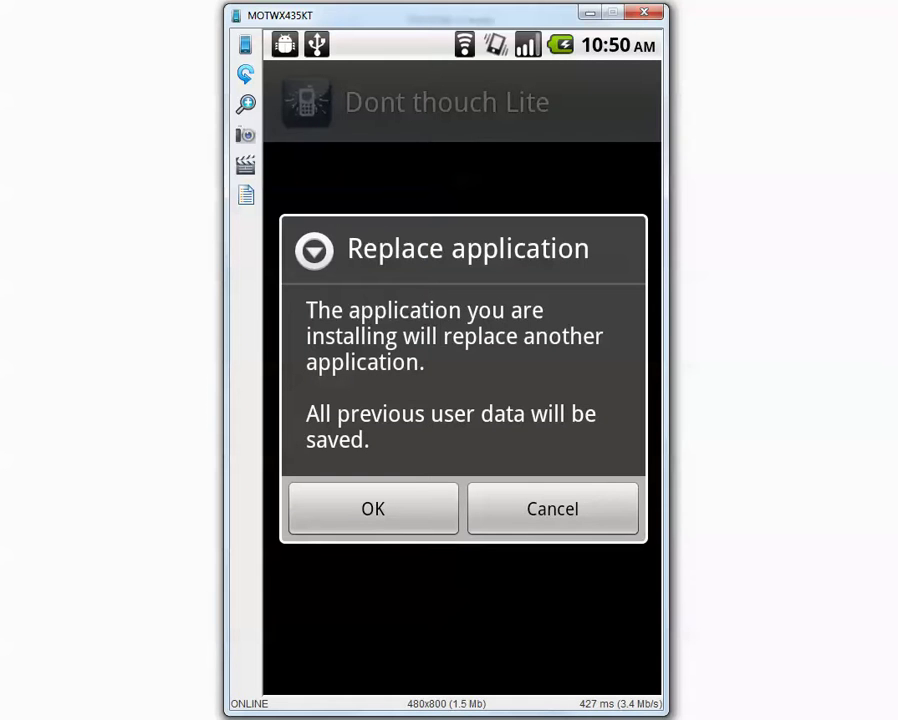
Confirm replacing the existing app and install Dont thouch Lite
{"action": "left_click", "coordinate": [373, 508]}
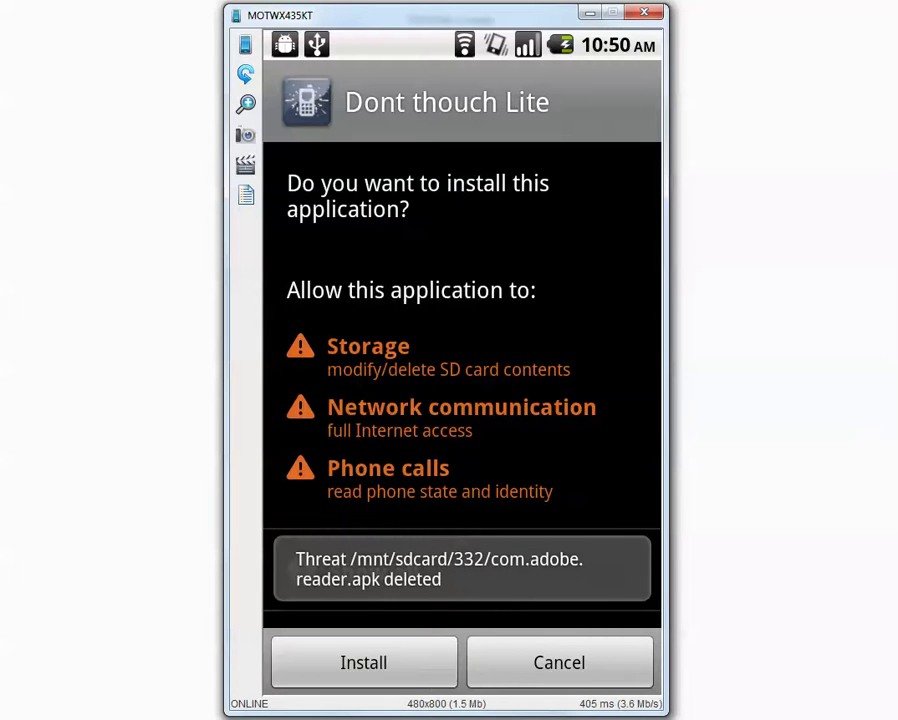
{"action": "left_click", "coordinate": [363, 662]}
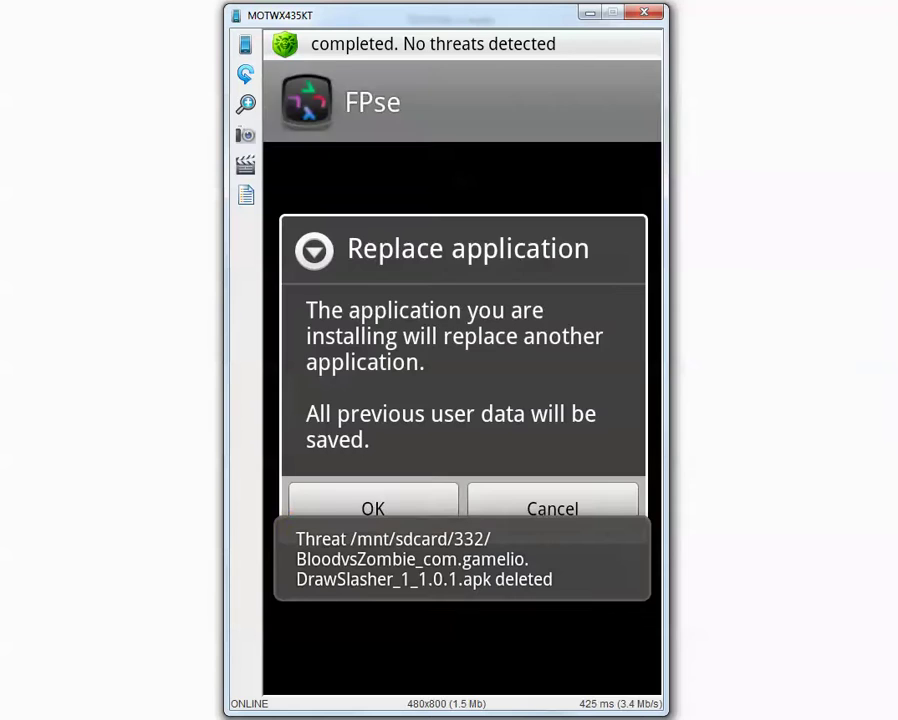
Confirm replacing the existing FPse app and install FPse
{"action": "left_click", "coordinate": [372, 502]}
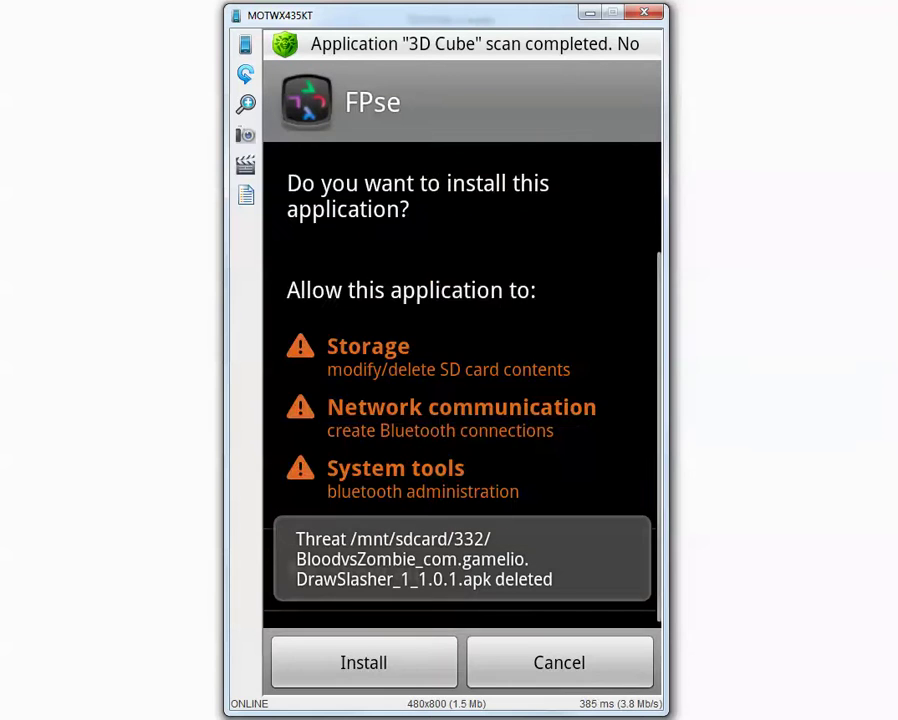
{"action": "left_click", "coordinate": [363, 662]}
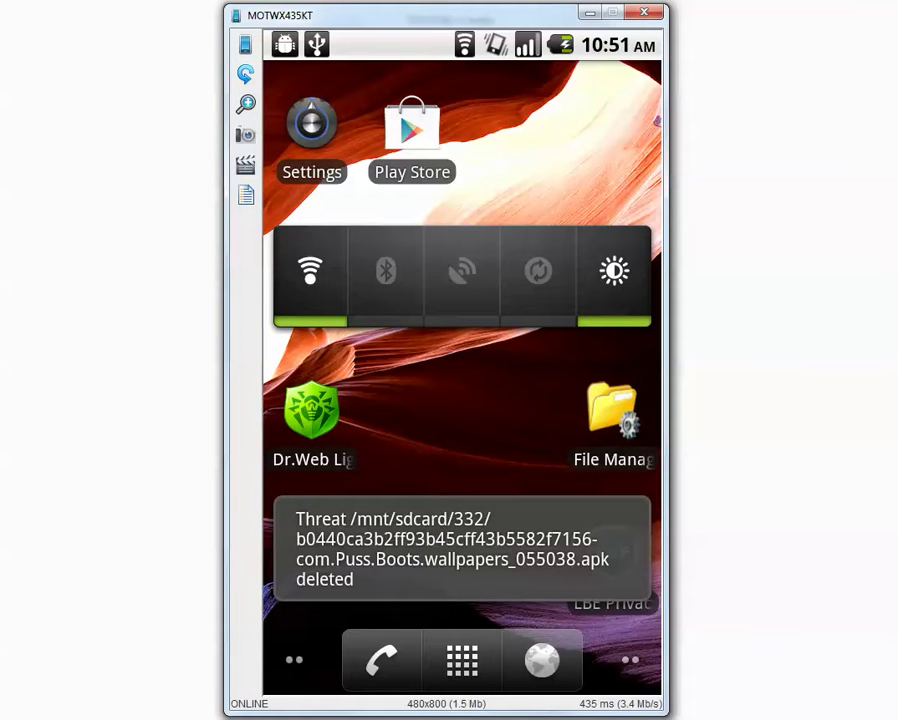
Launch Dr.Web, quick-scan the installed apps and dismiss the no-threats result
{"action": "left_click", "coordinate": [311, 420]}
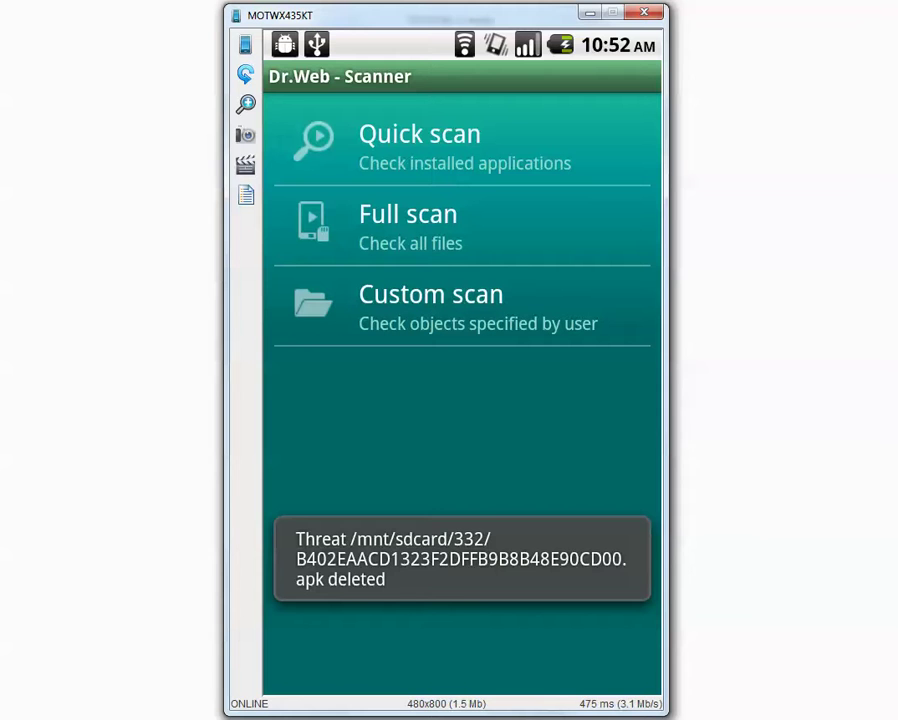
{"action": "left_click", "coordinate": [420, 145]}
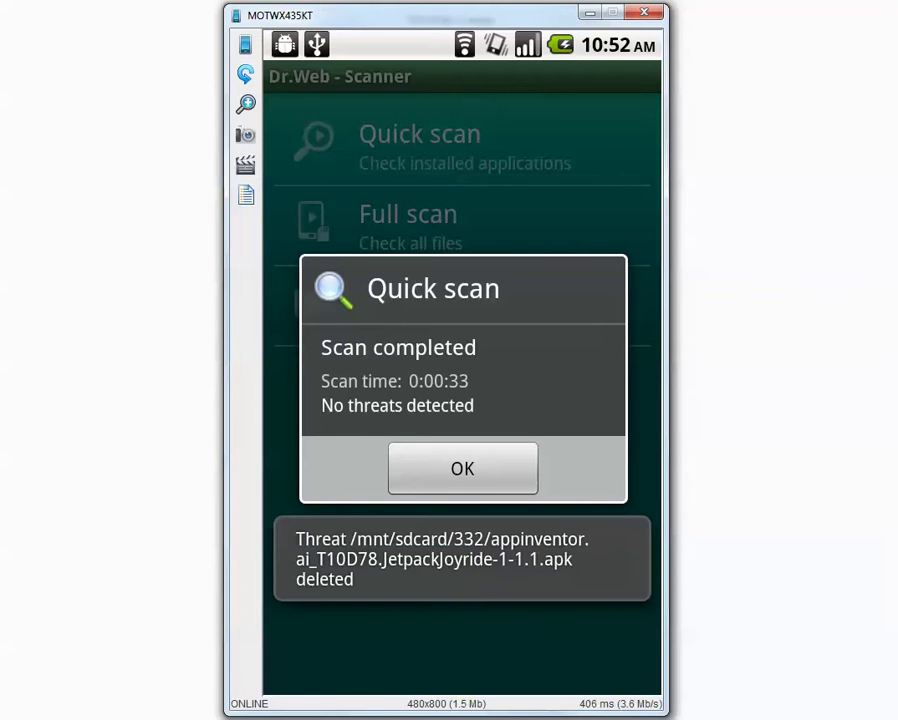
{"action": "key", "text": "Return"}
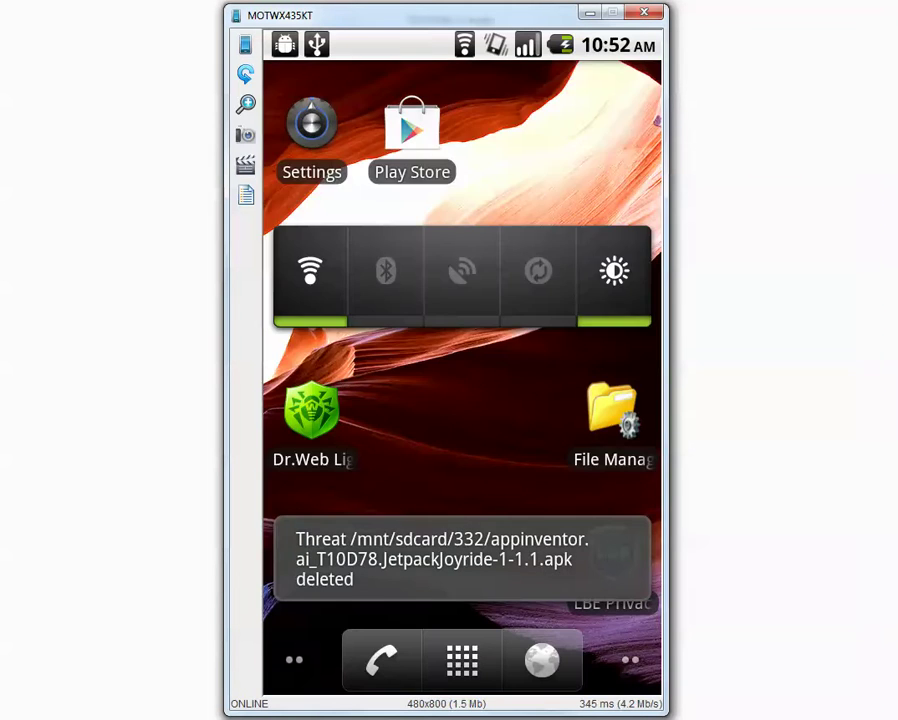